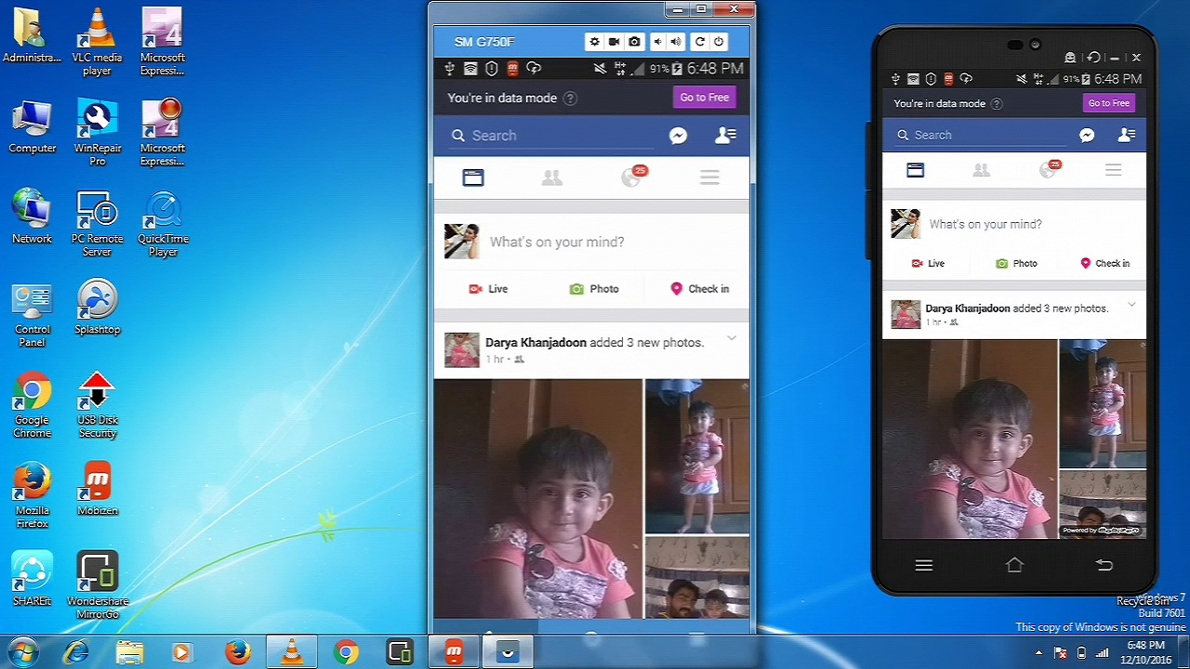
- Minimize and restore the Vysor phone mirror, then launch Chrome on a new blank tab
left_click(507, 653)
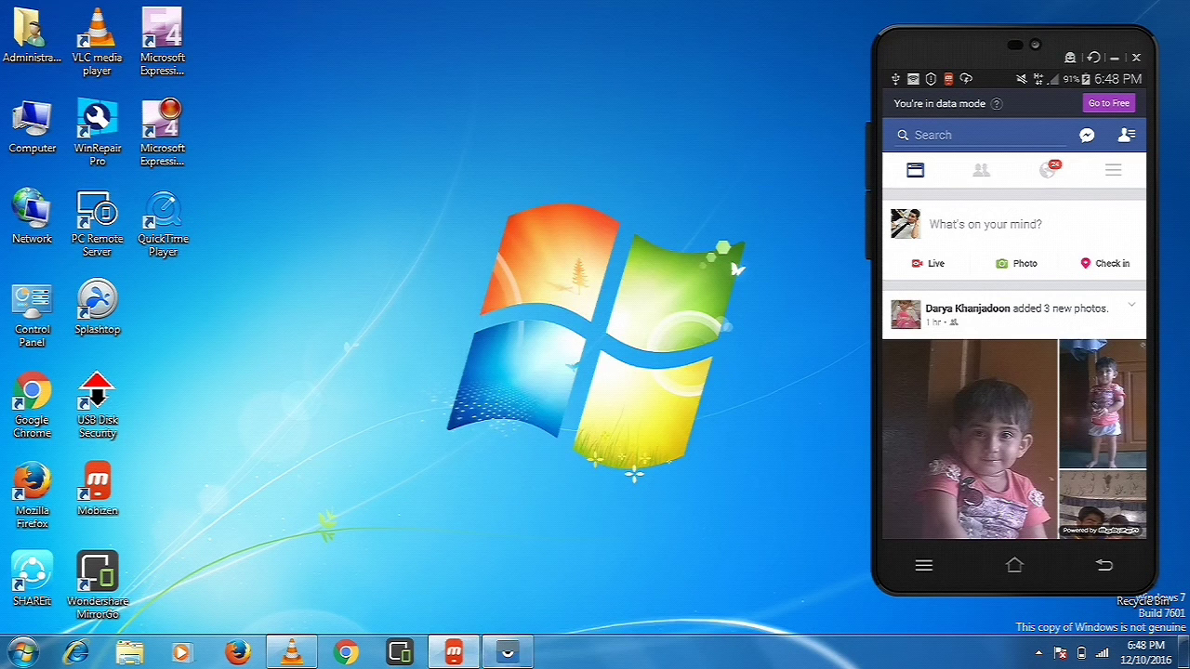
left_click(506, 653)
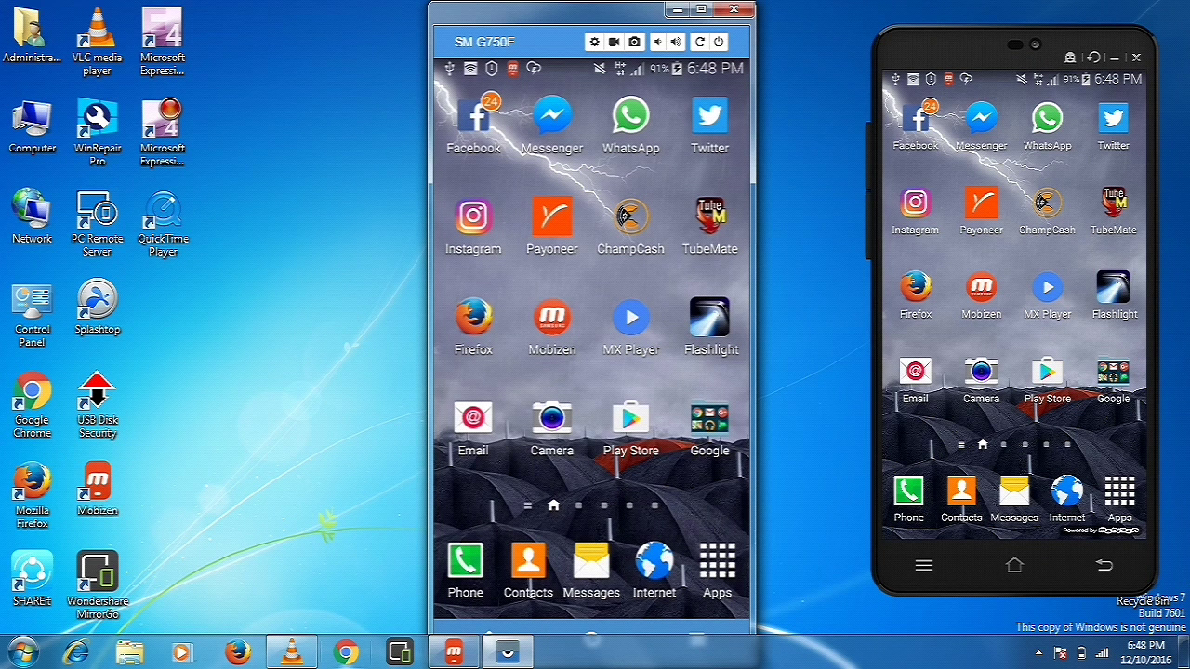
left_click(346, 653)
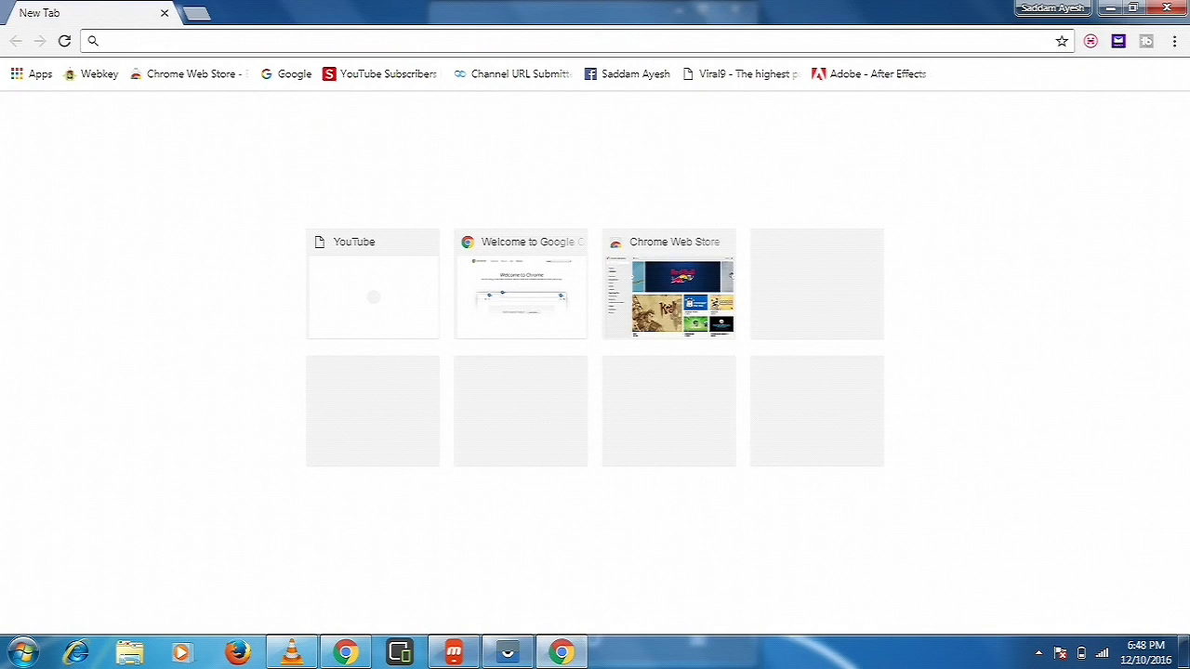
- Search the web for 'mobizen' and open the Mobizen | Your Android, Anywhere result in a new tab
type("mobi")
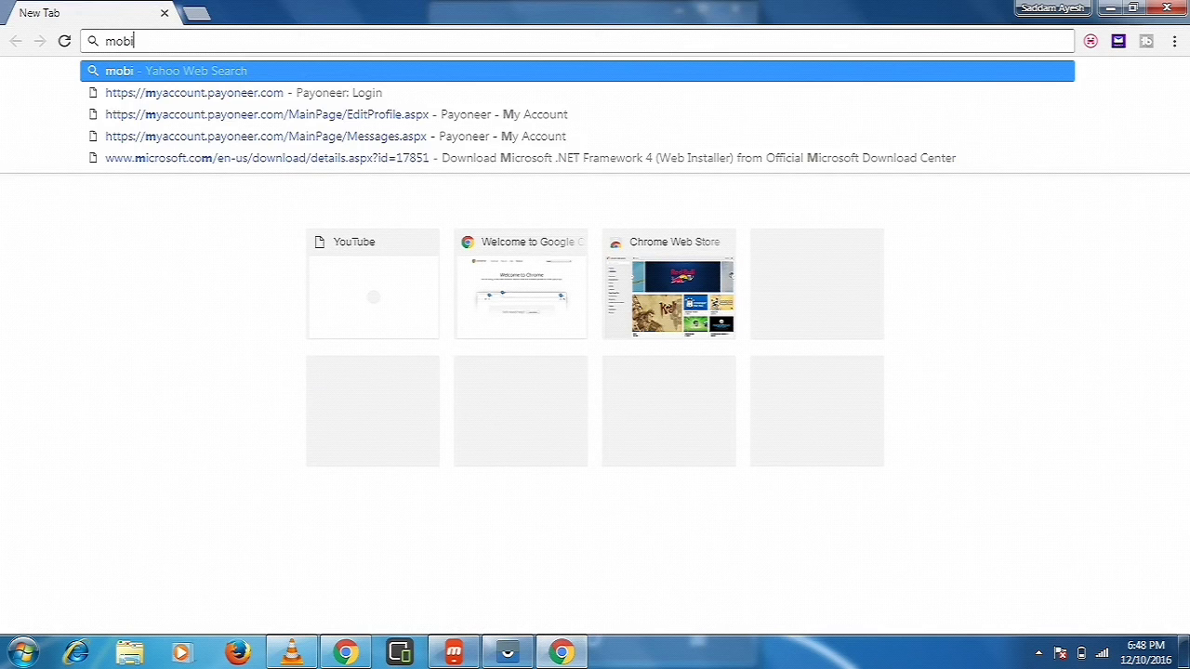
type("ze")
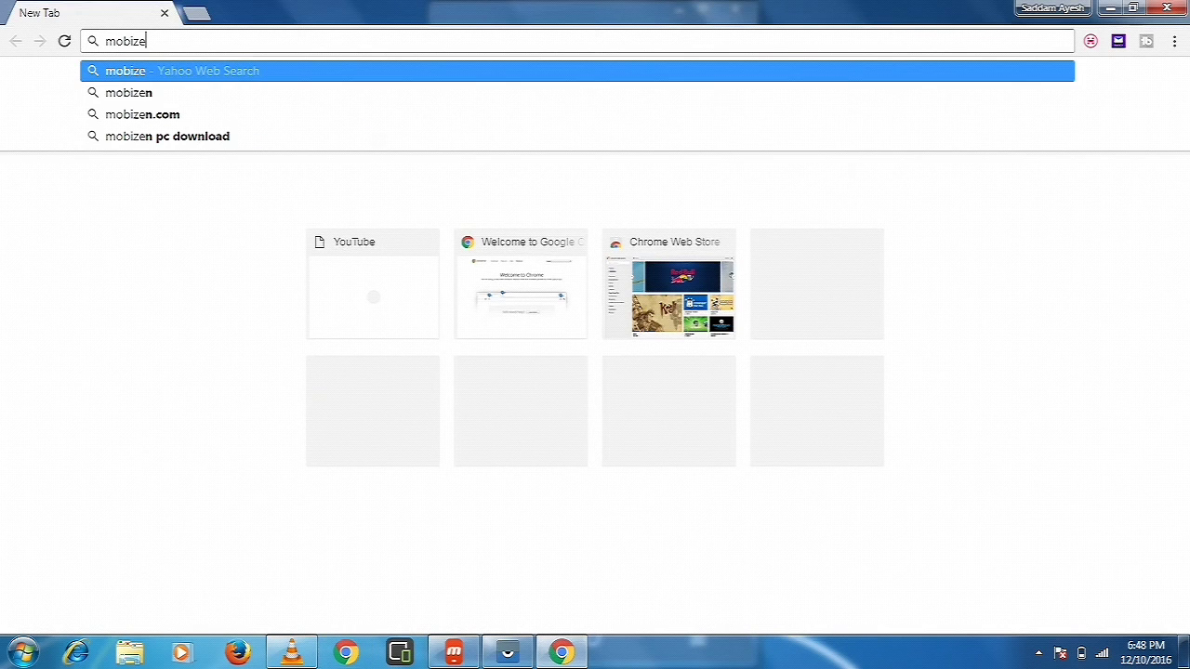
type("n")
key("Return")
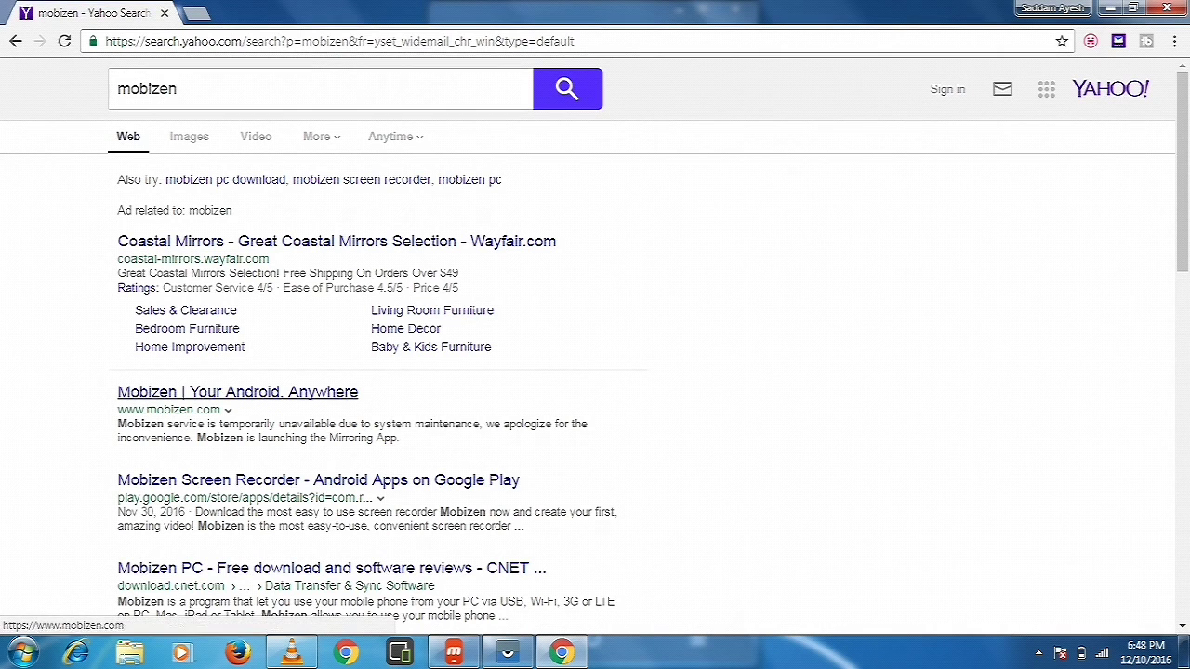
left_click(237, 391)
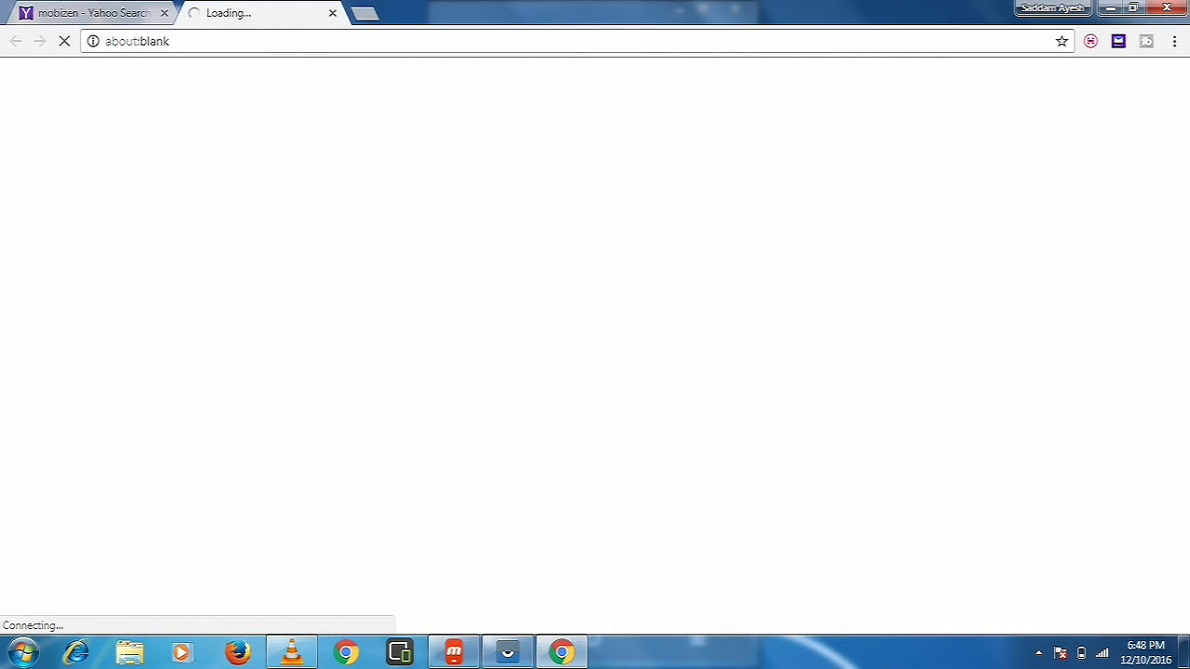
- Look over the mobizen search results, then switch to the Mobizen site tab
key("ctrl+shift+Tab")
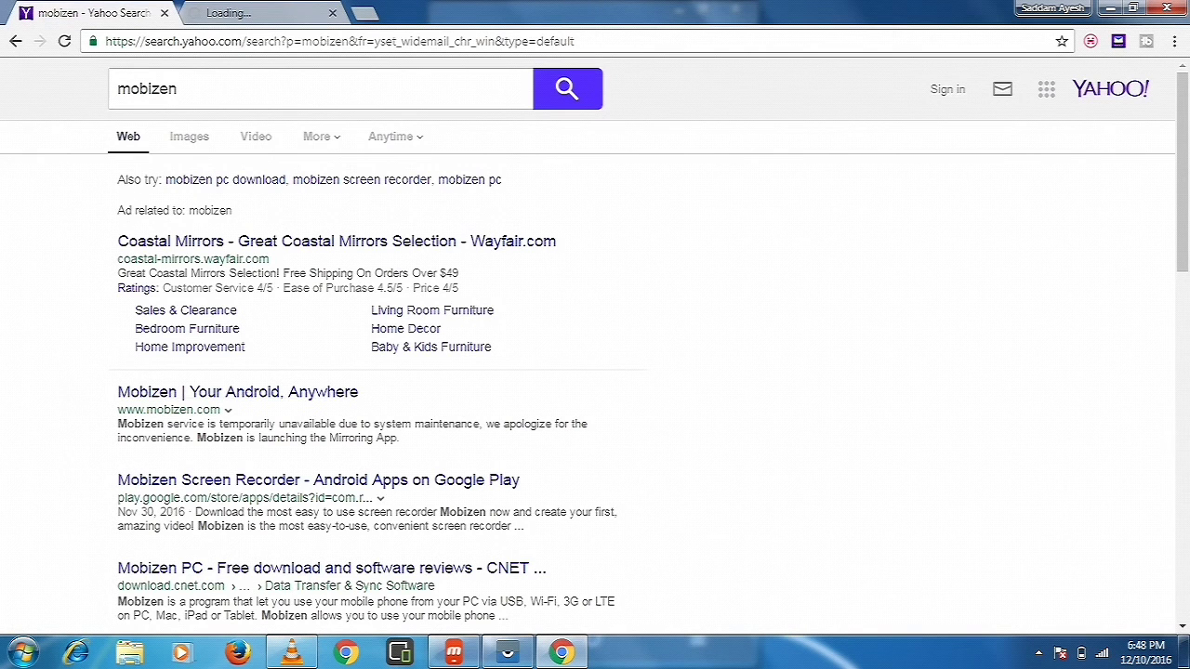
scroll(595, 339, "down", 3)
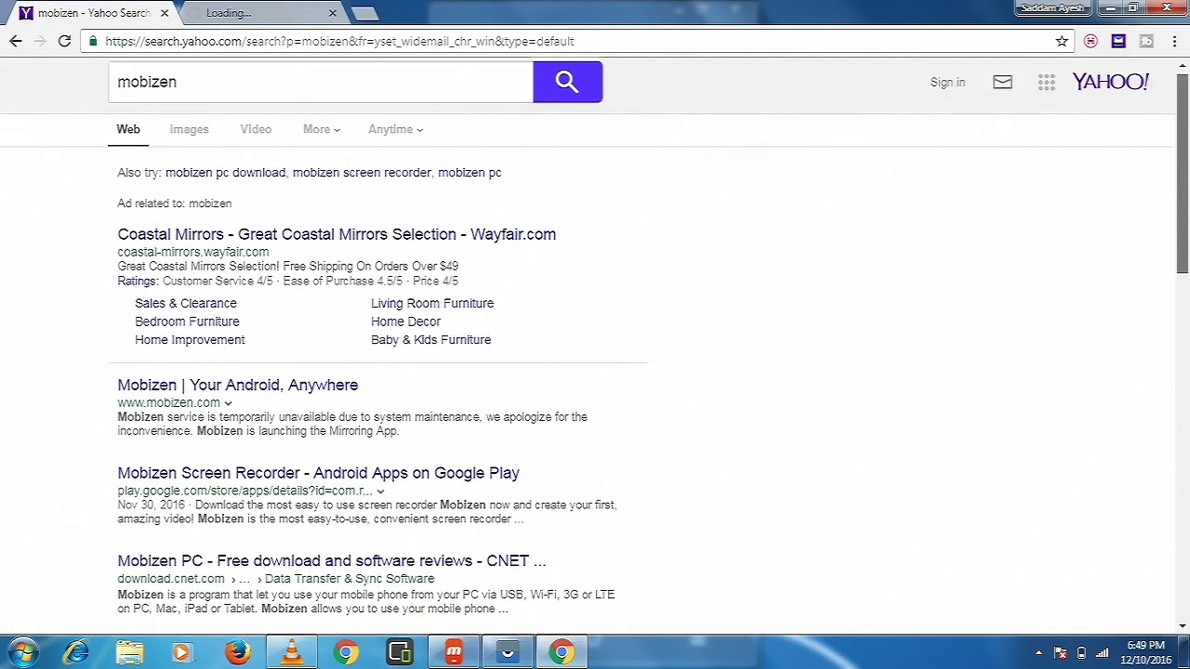
scroll(595, 339, "down", 3)
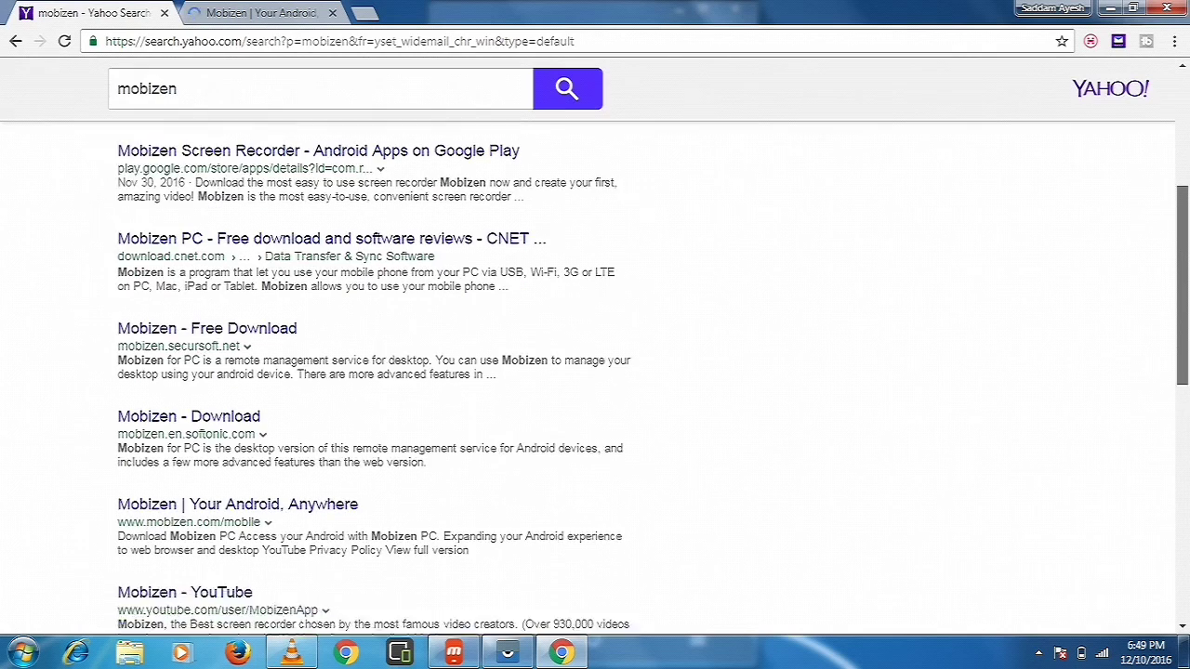
scroll(595, 372, "down", 1)
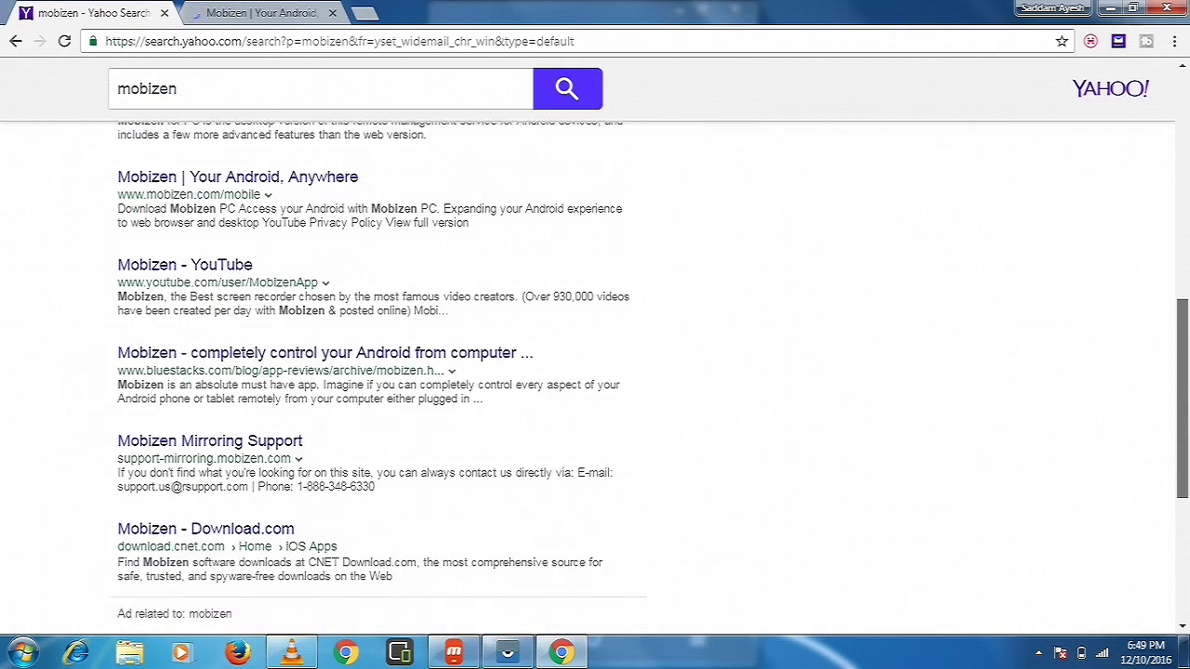
scroll(595, 372, "up", 7)
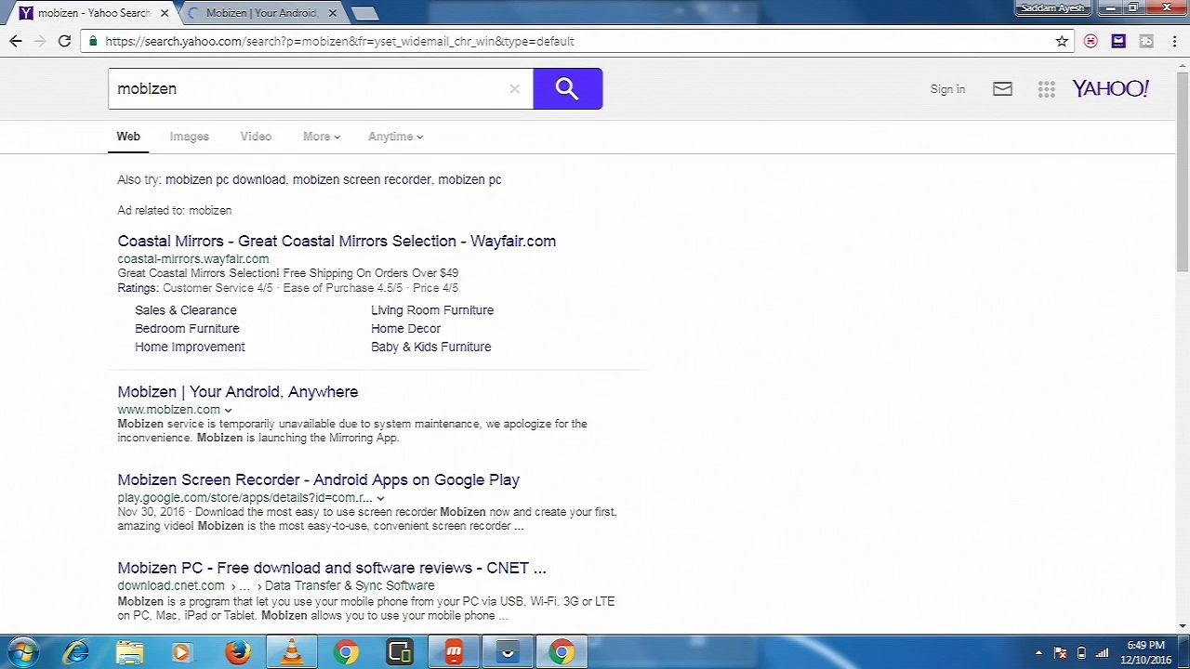
key("ctrl+Tab")
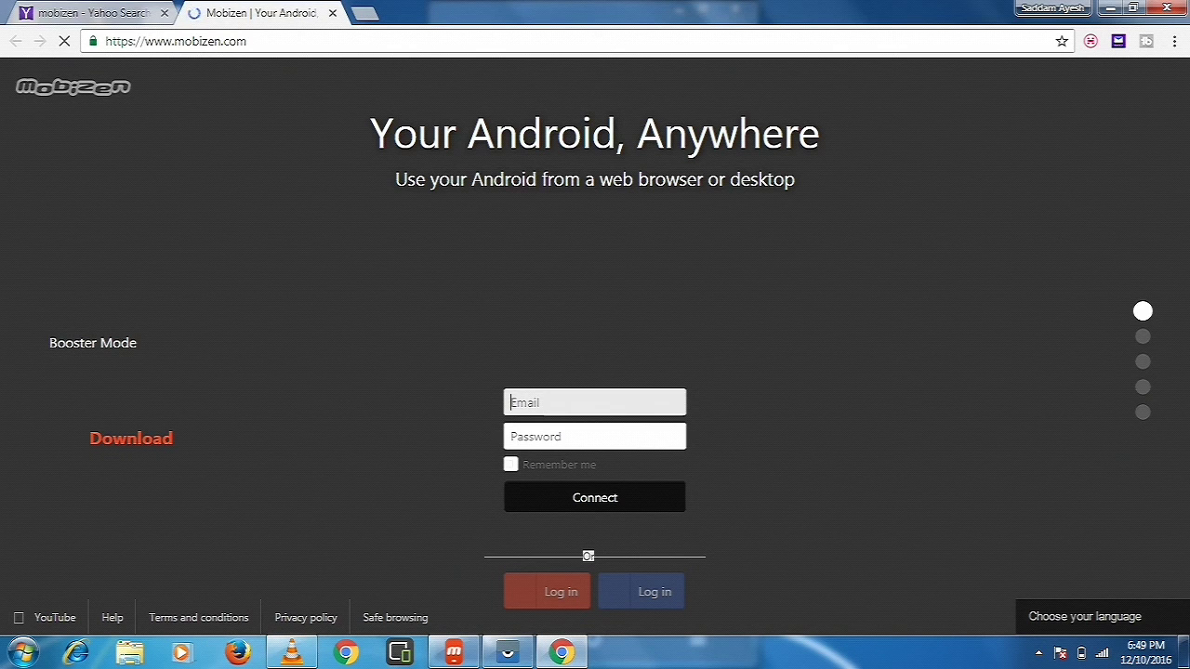
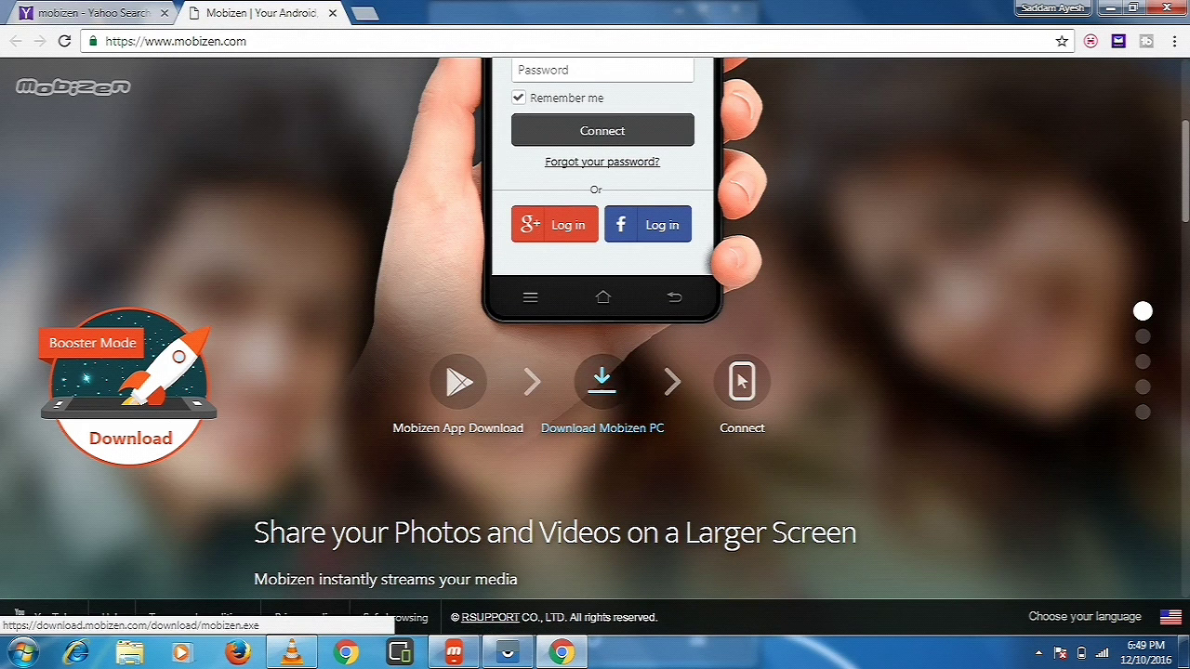
- Enter the account e-mail address in the Mobizen Email field, correcting typos
scroll(595, 372, "down", 3)
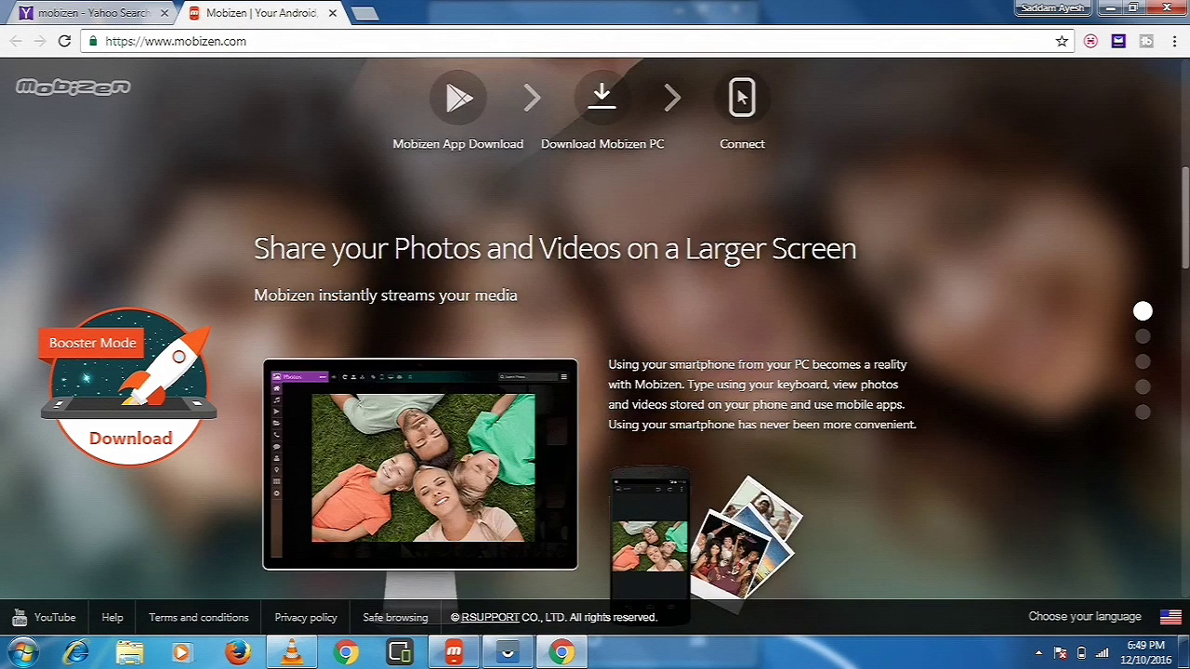
type("ahoo")
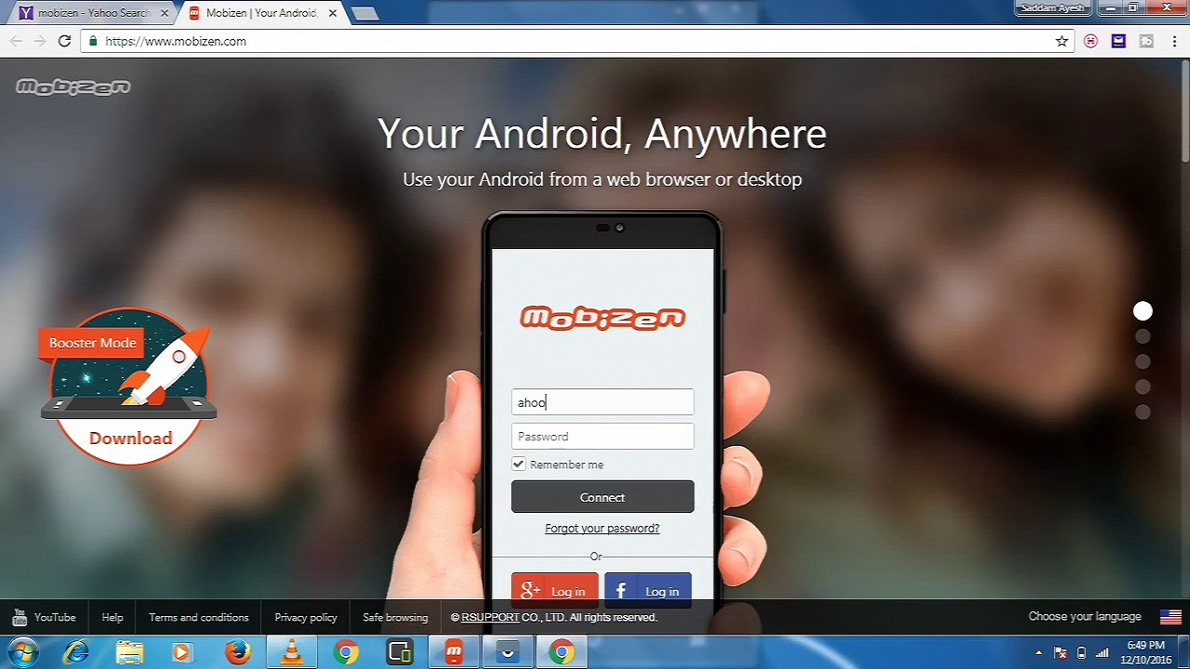
key("BackSpace")
key("BackSpace")
key("BackSpace")
key("BackSpace")
type("y")
key("BackSpace")
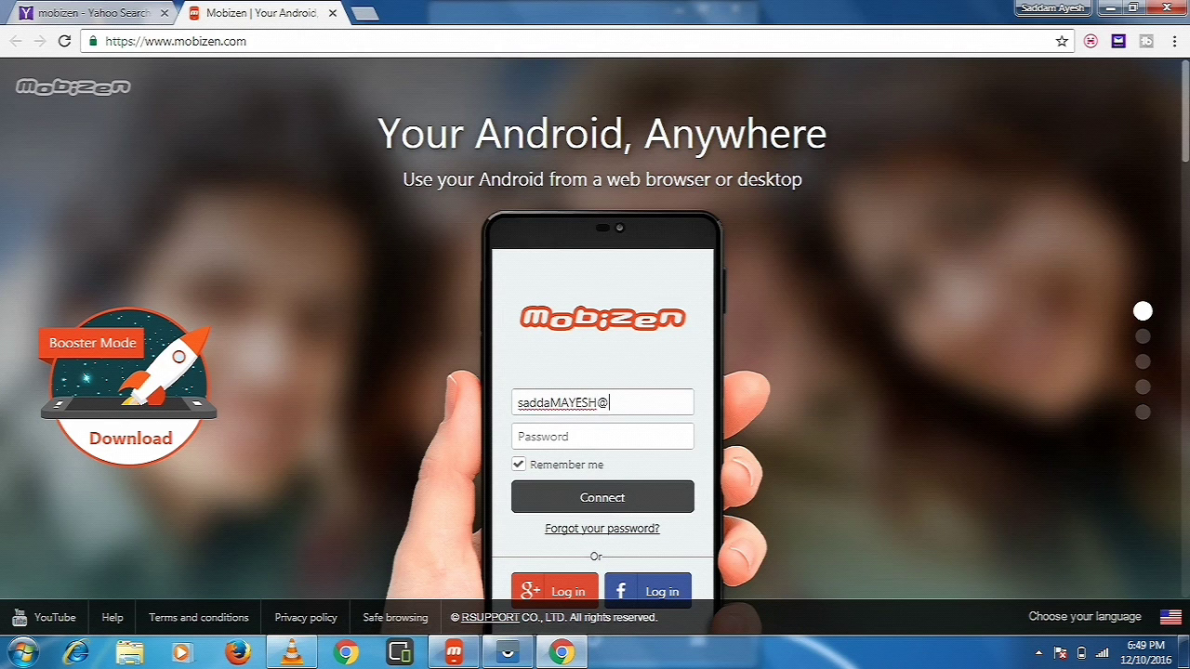
- Type the account password and submit the Mobizen login form
left_click(558, 437)
type("******")
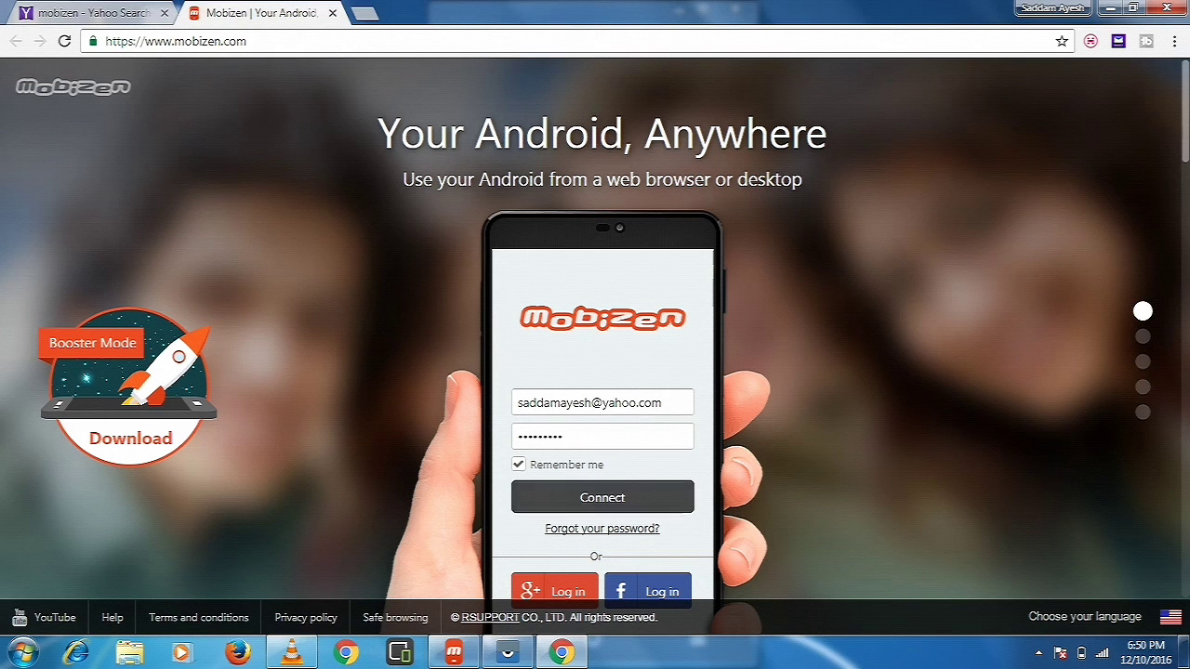
key("Return")
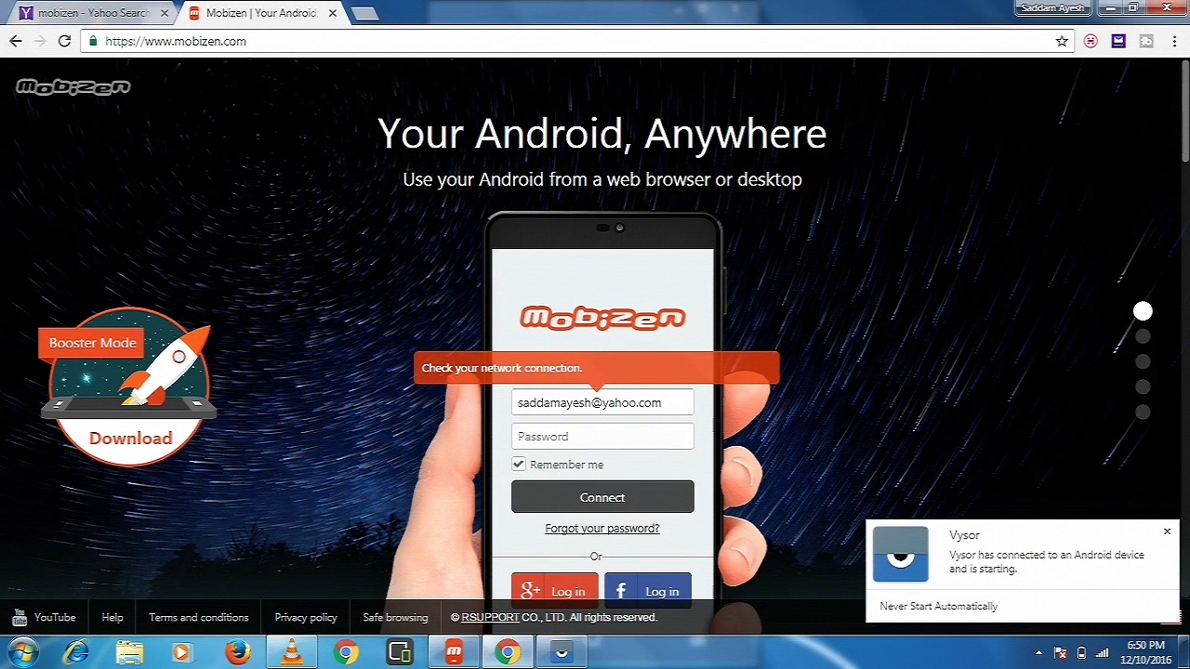
- Re-enter the account password and resubmit the Mobizen web login
type("•••••")
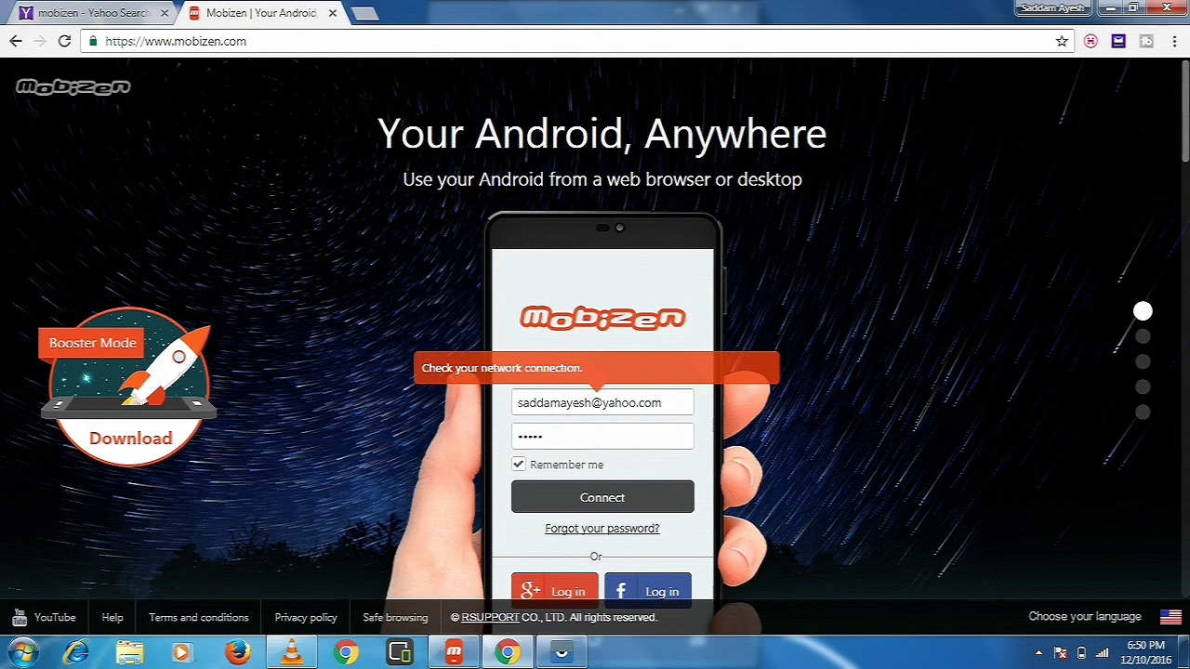
type("•••••")
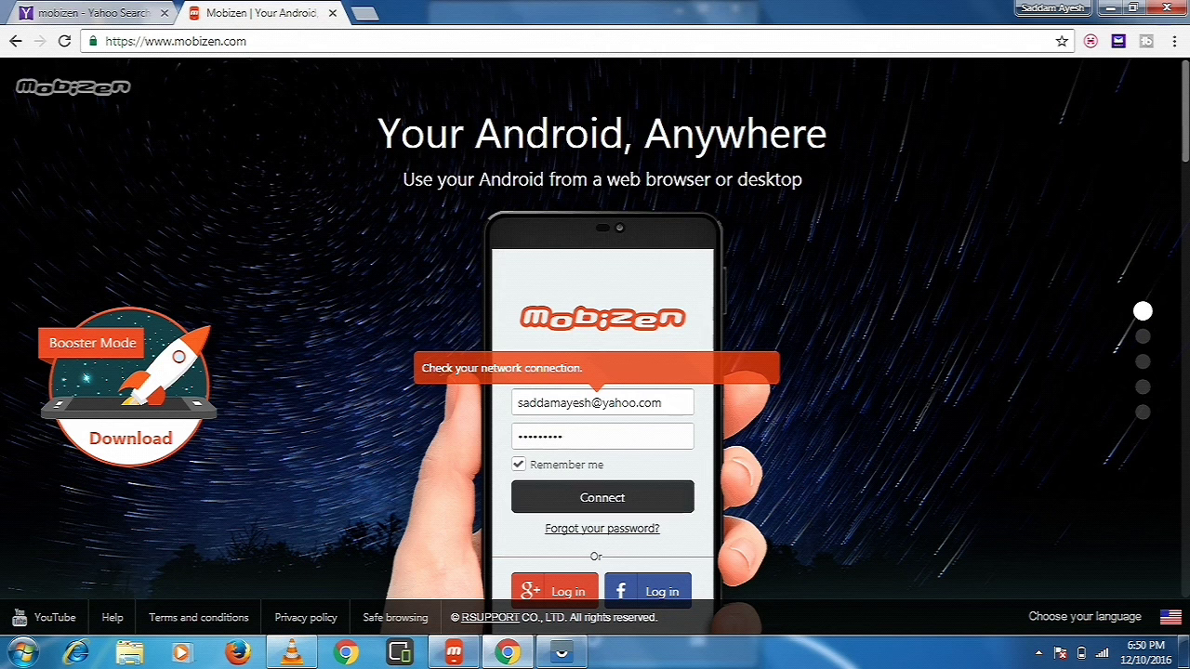
key("Return")
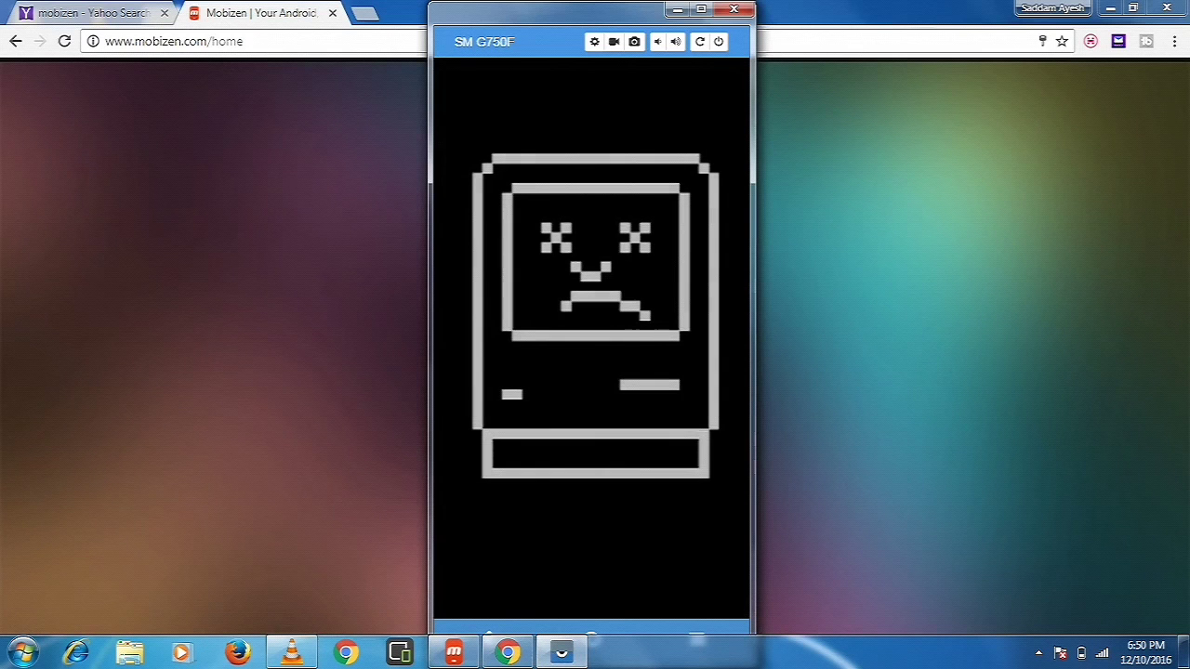
- Close the first phone mirror, open the Vysor mirror, and close Chrome
left_click(734, 9)
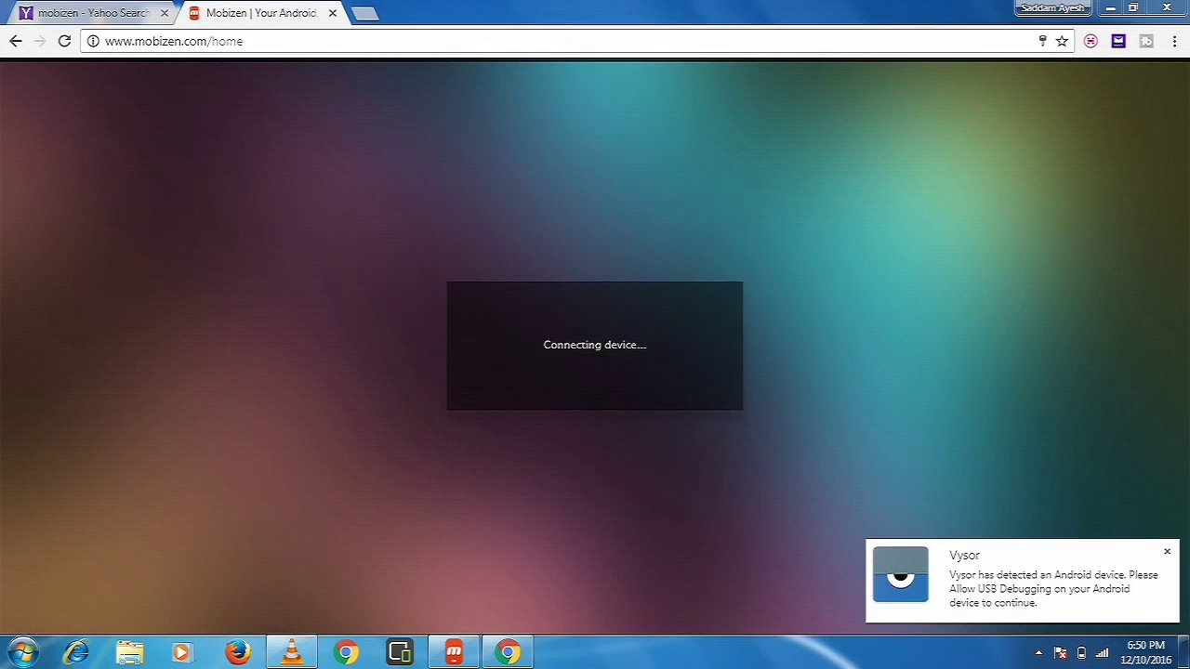
mouse_move(739, 284)
left_click(739, 284)
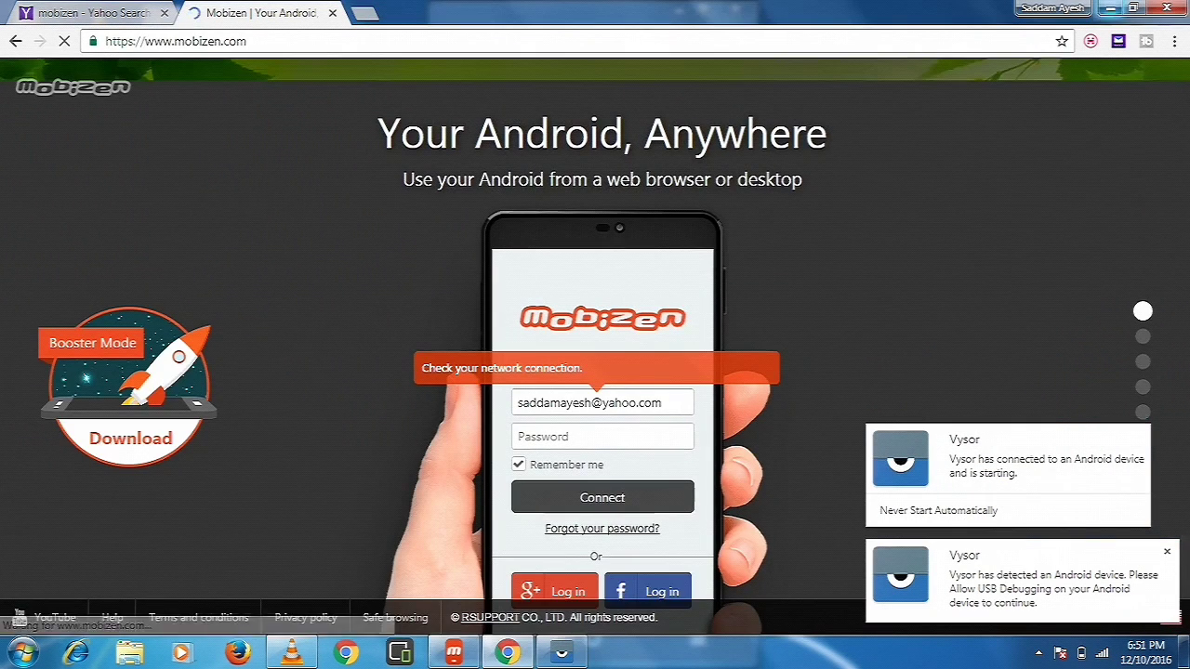
key("alt+F4")
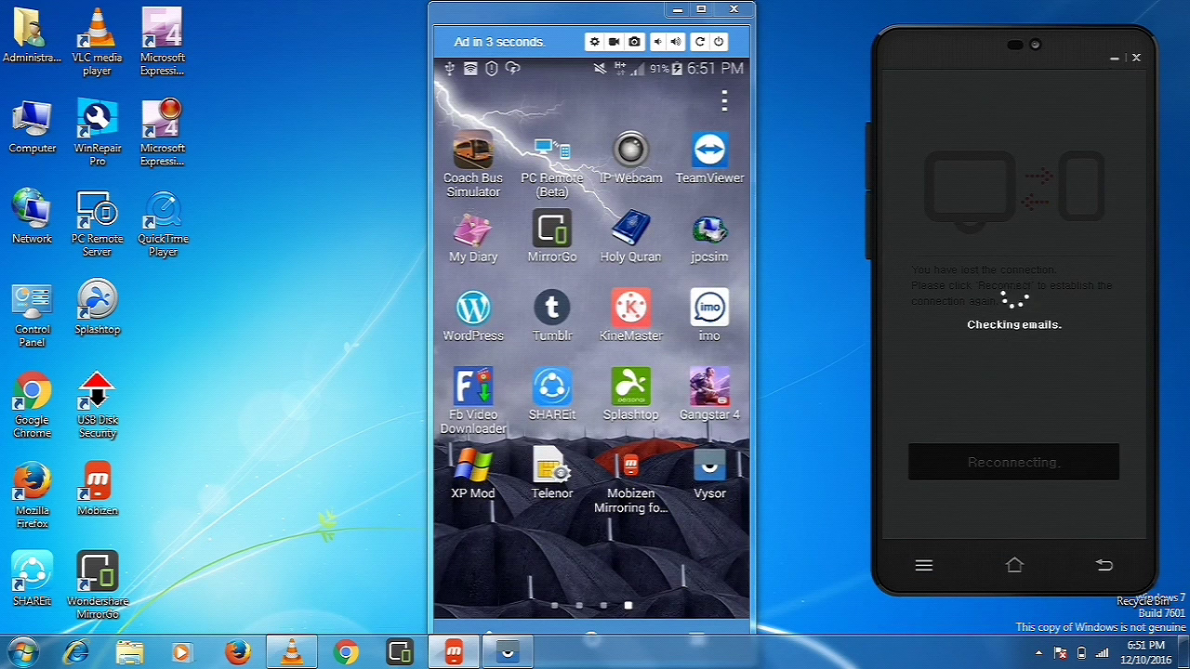
- Refresh the desktop while Mobizen retries the connection
right_click(291, 210)
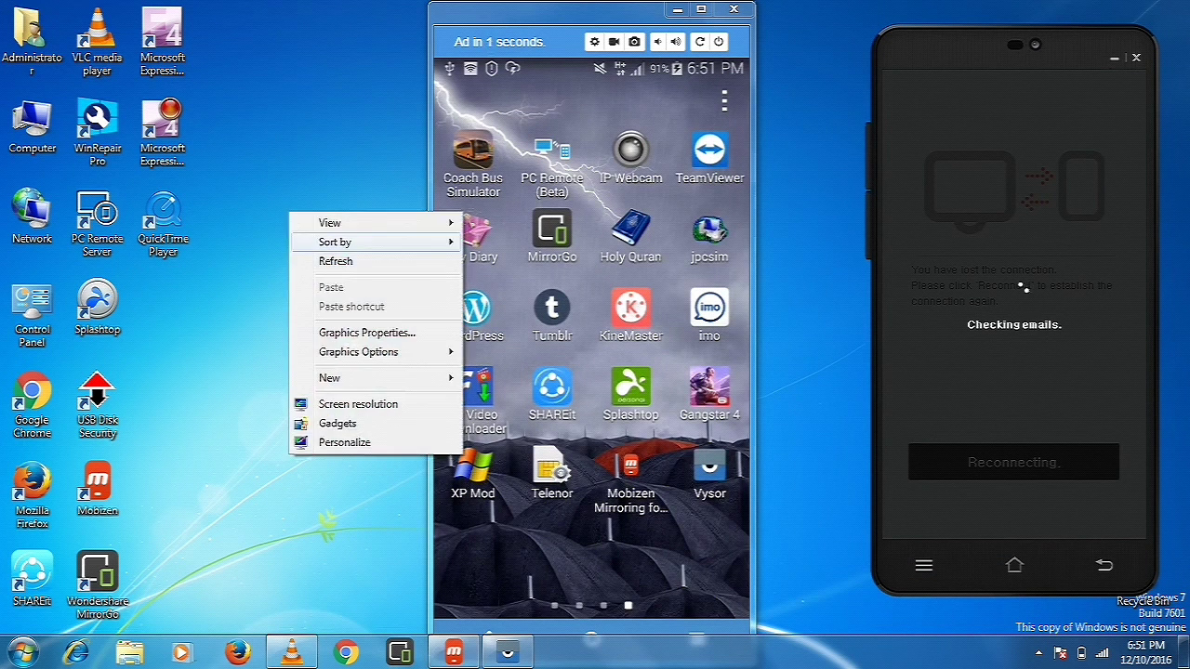
left_click(325, 260)
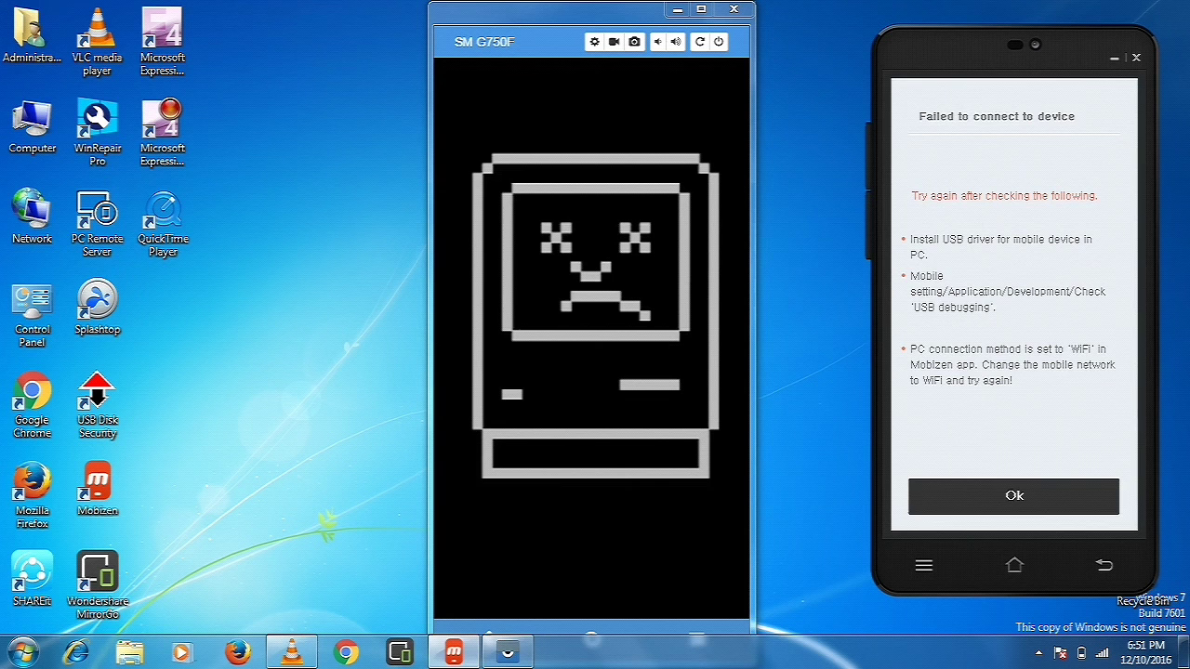
- Dismiss the connection failure, resubmit the account password to reconnect, and refresh the desktop
key("Return")
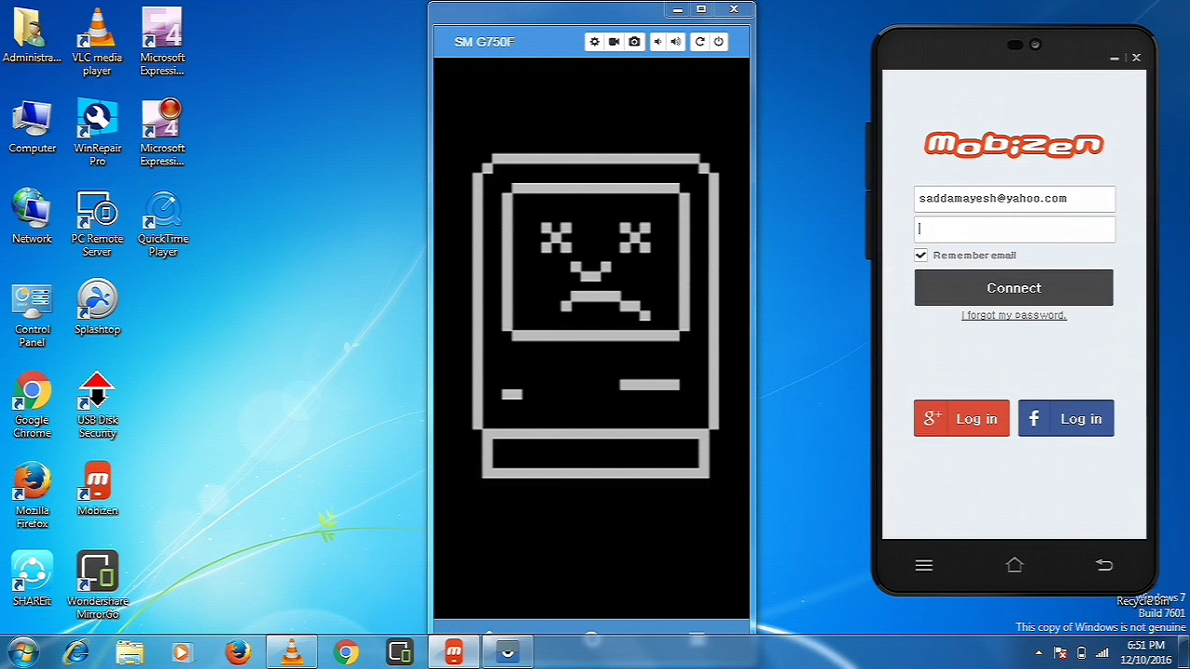
type("*********")
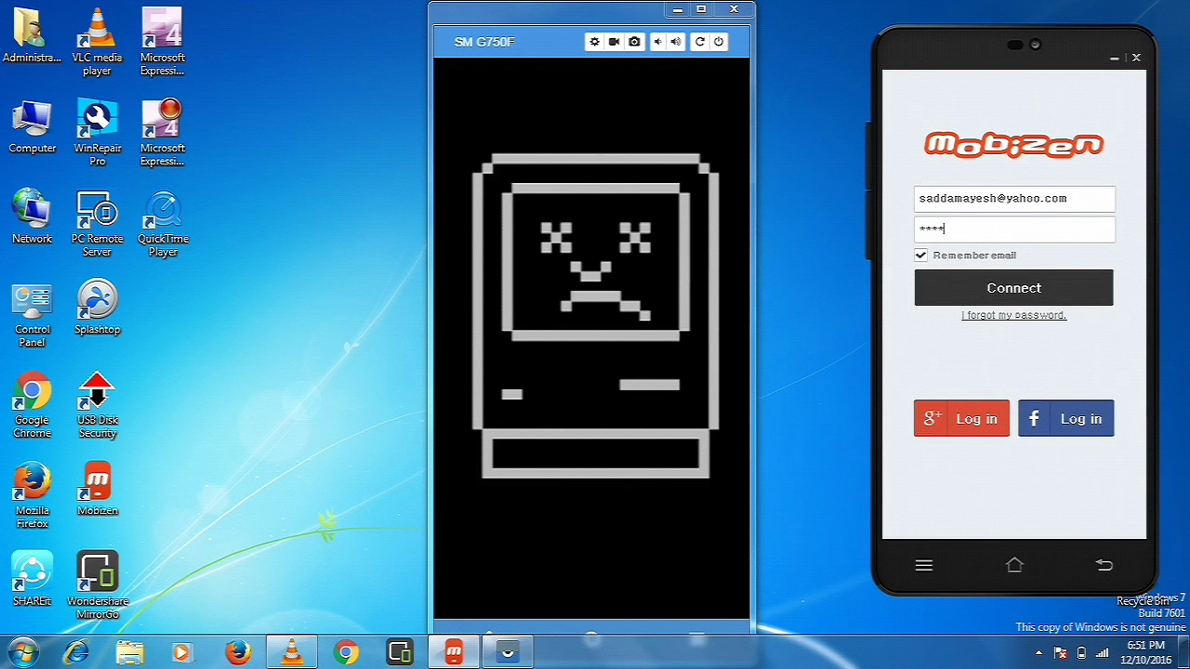
key("Return")
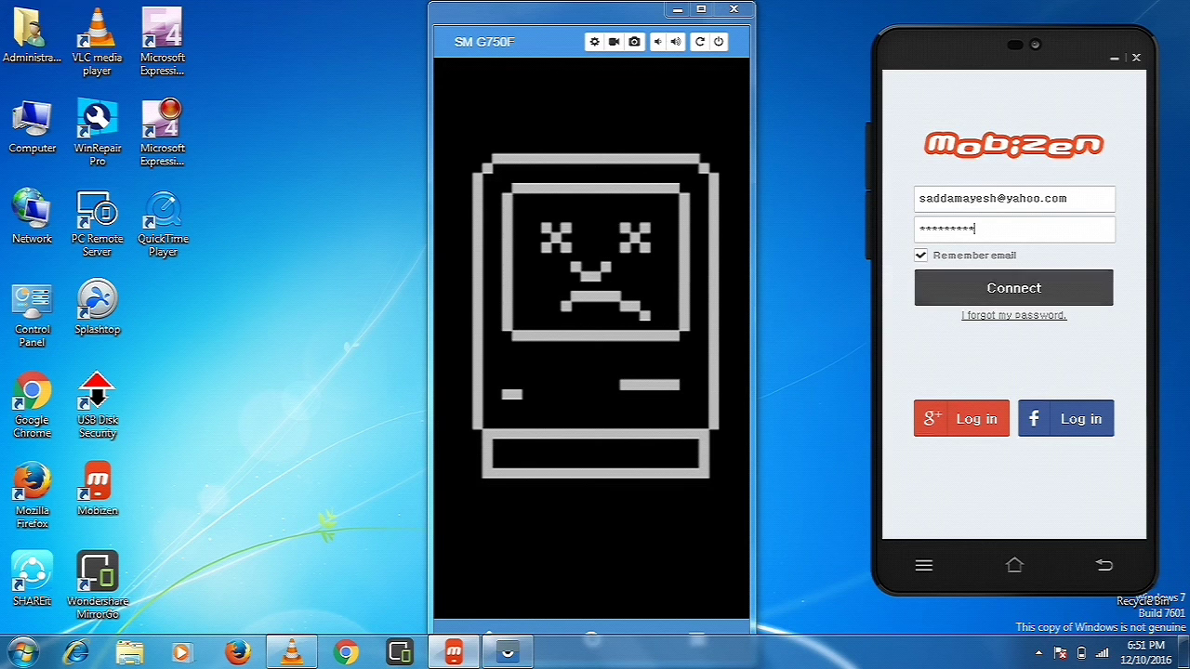
right_click(392, 205)
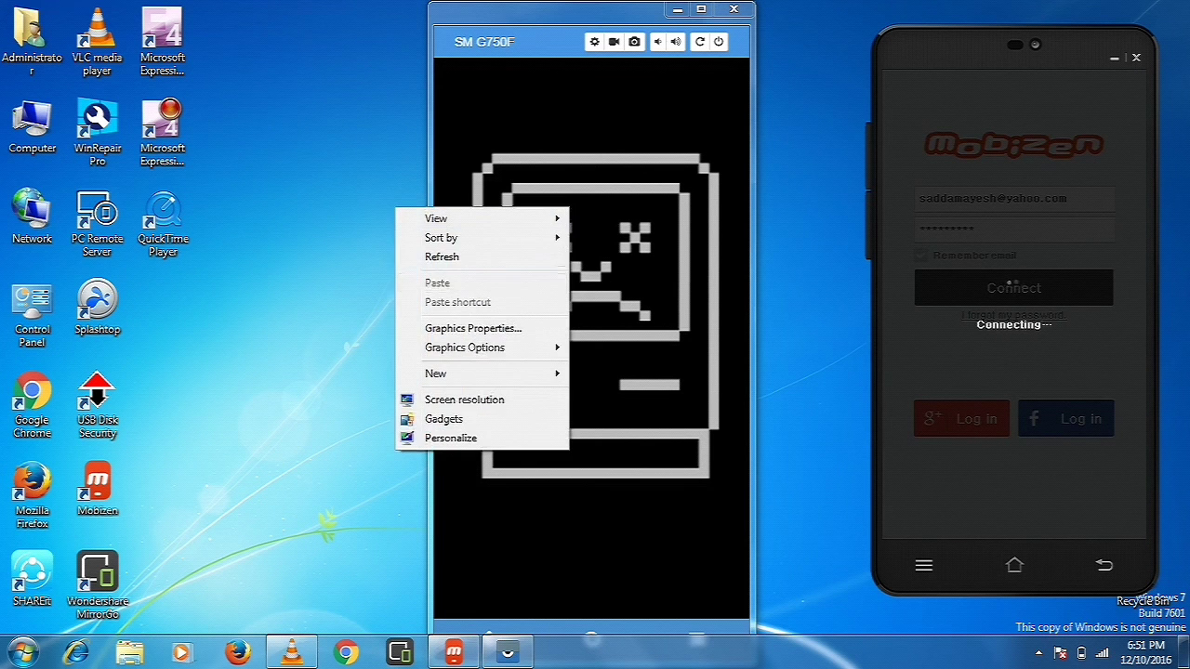
left_click(423, 258)
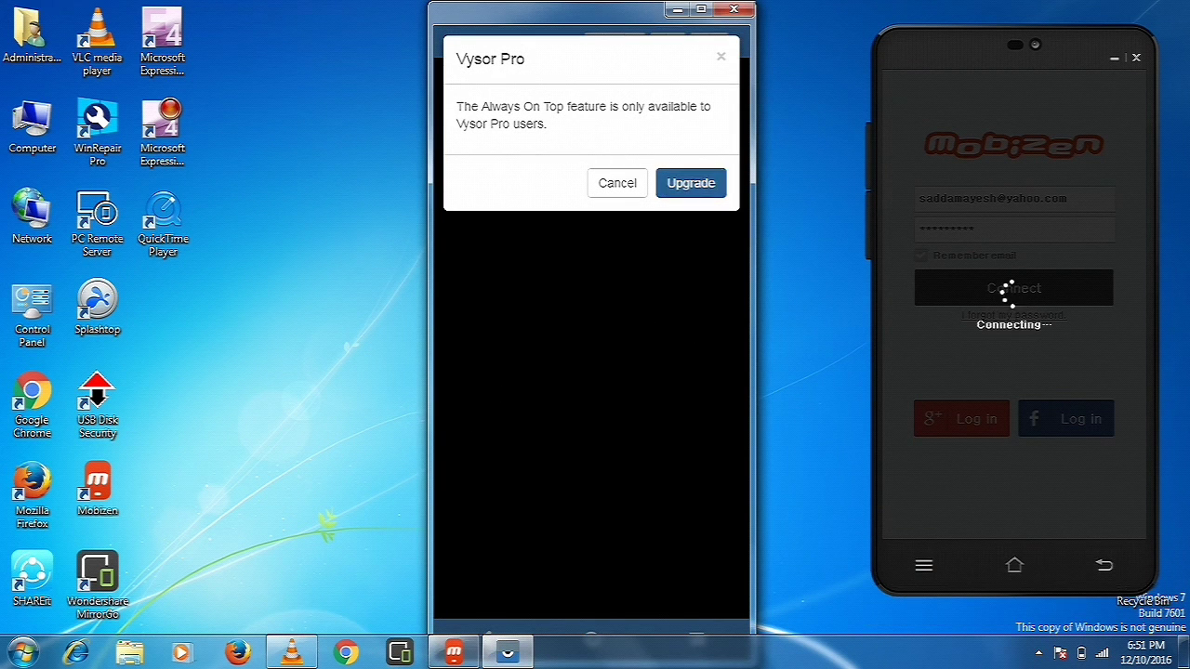
- Cancel the Vysor Pro 'Always On Top' upgrade notice
left_click(721, 57)
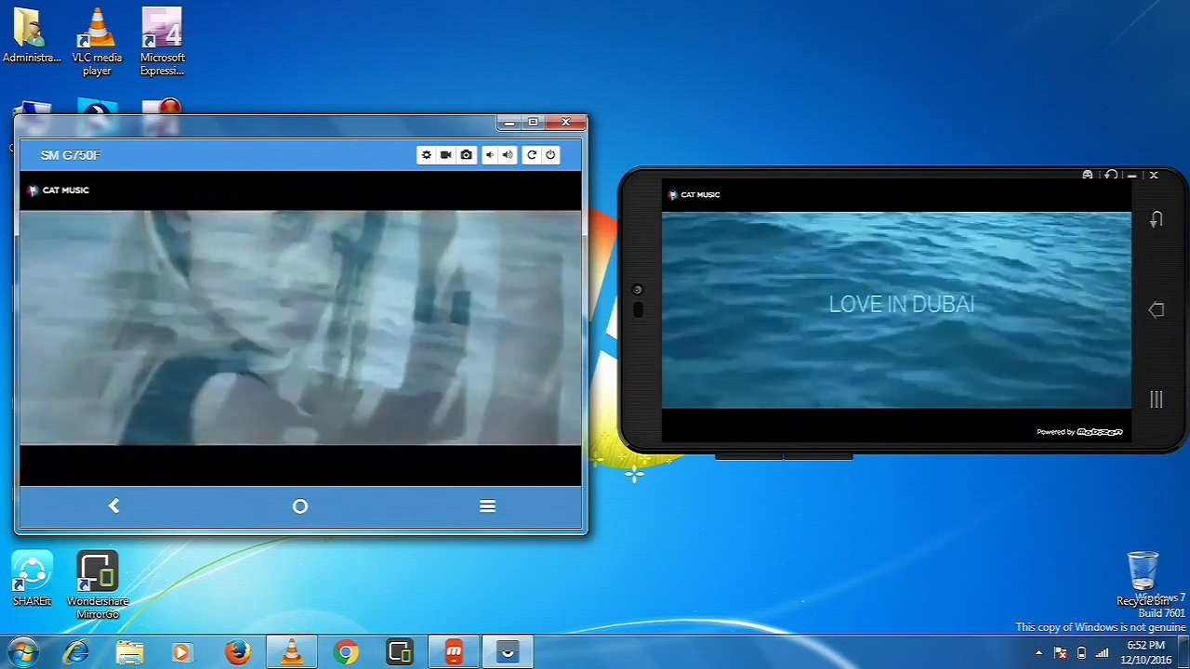
right_click(412, 3)
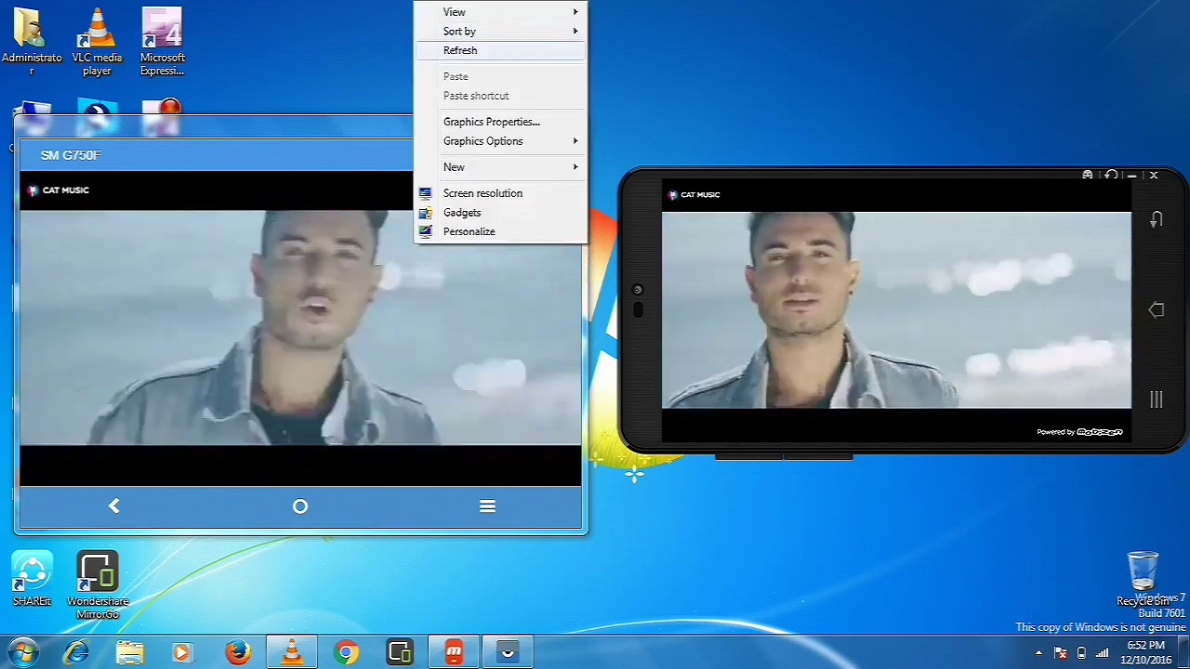
left_click(464, 47)
right_click(447, 3)
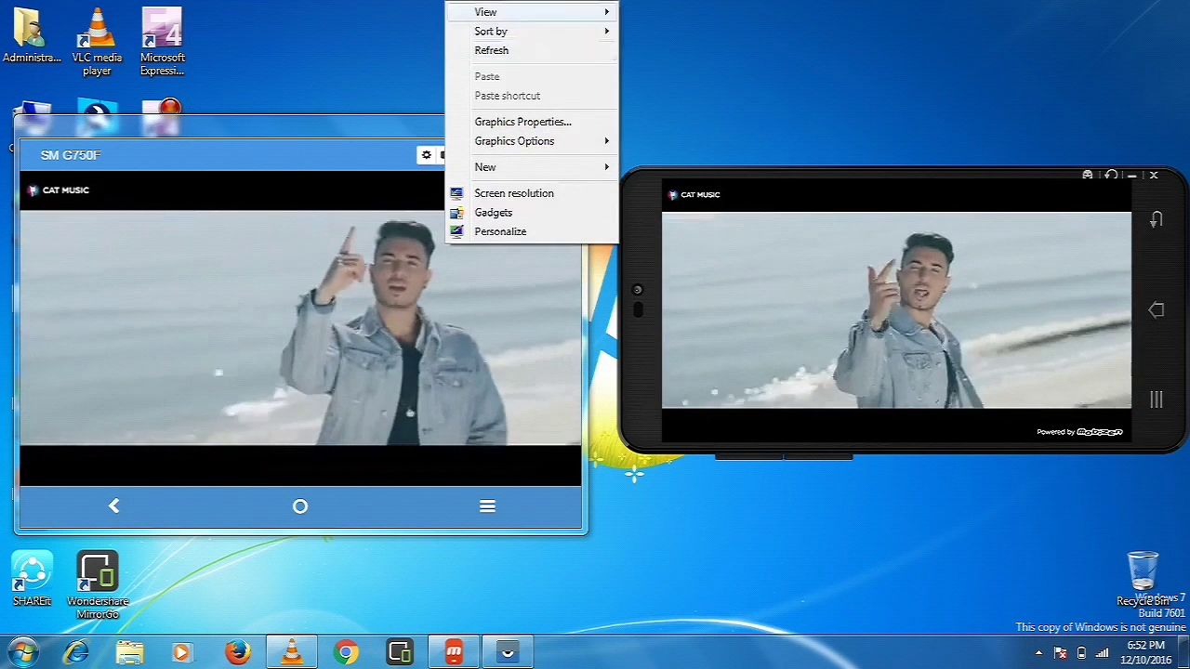
left_click(474, 48)
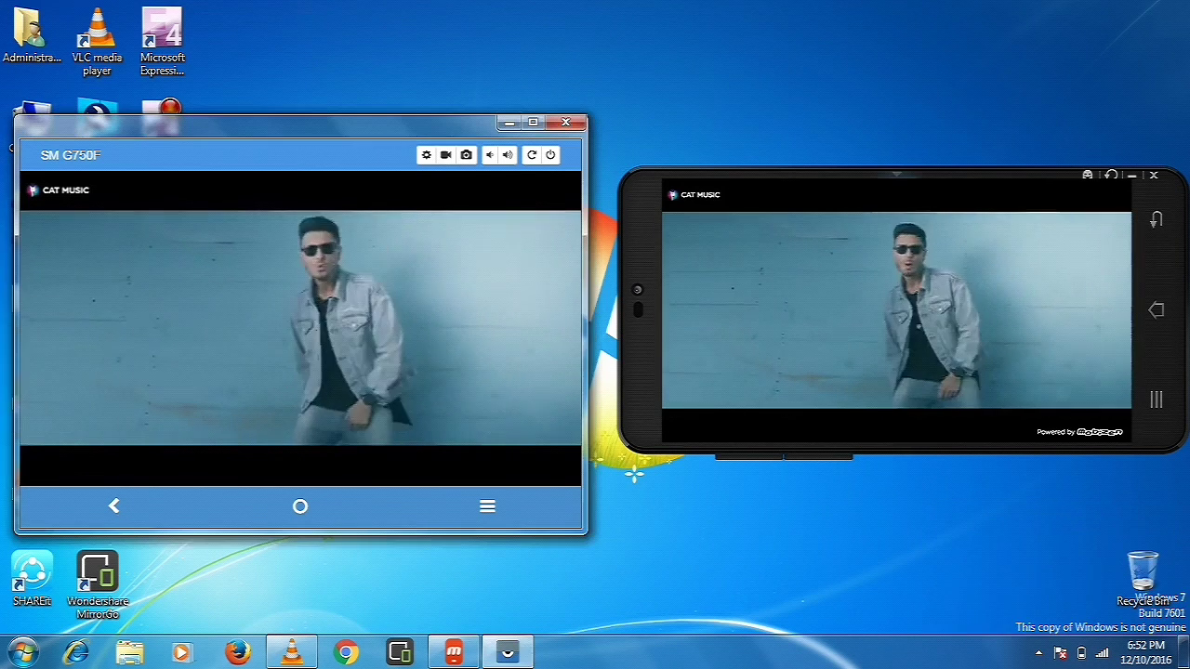
right_click(775, 2)
left_click(820, 50)
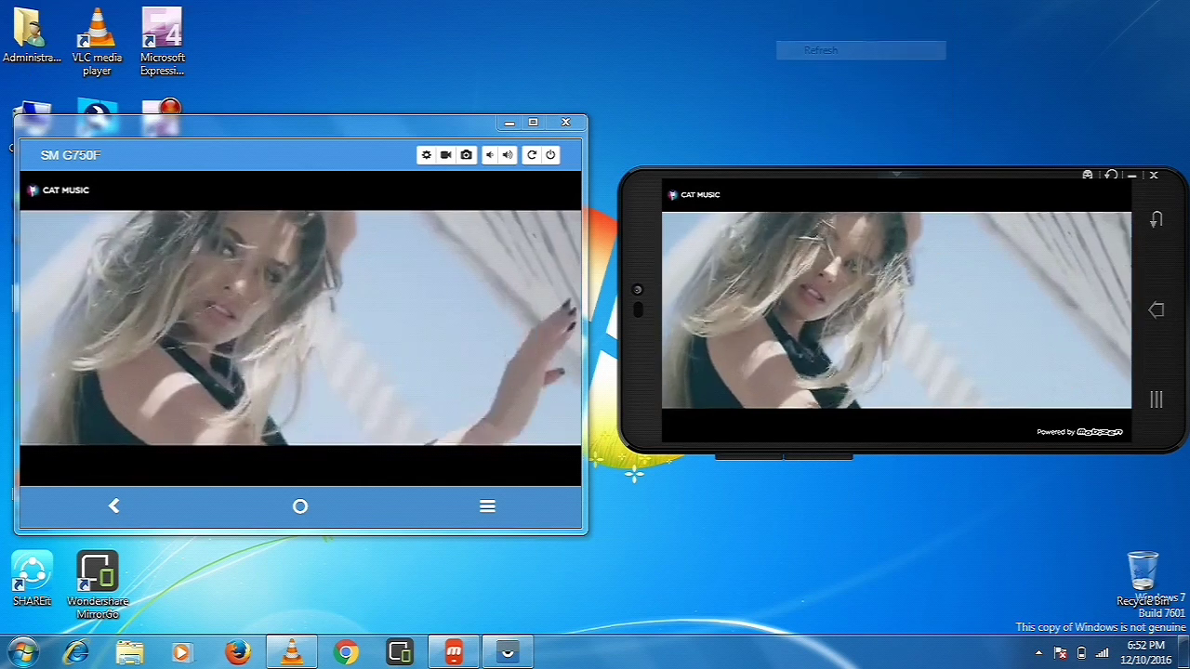
right_click(784, 2)
left_click(821, 51)
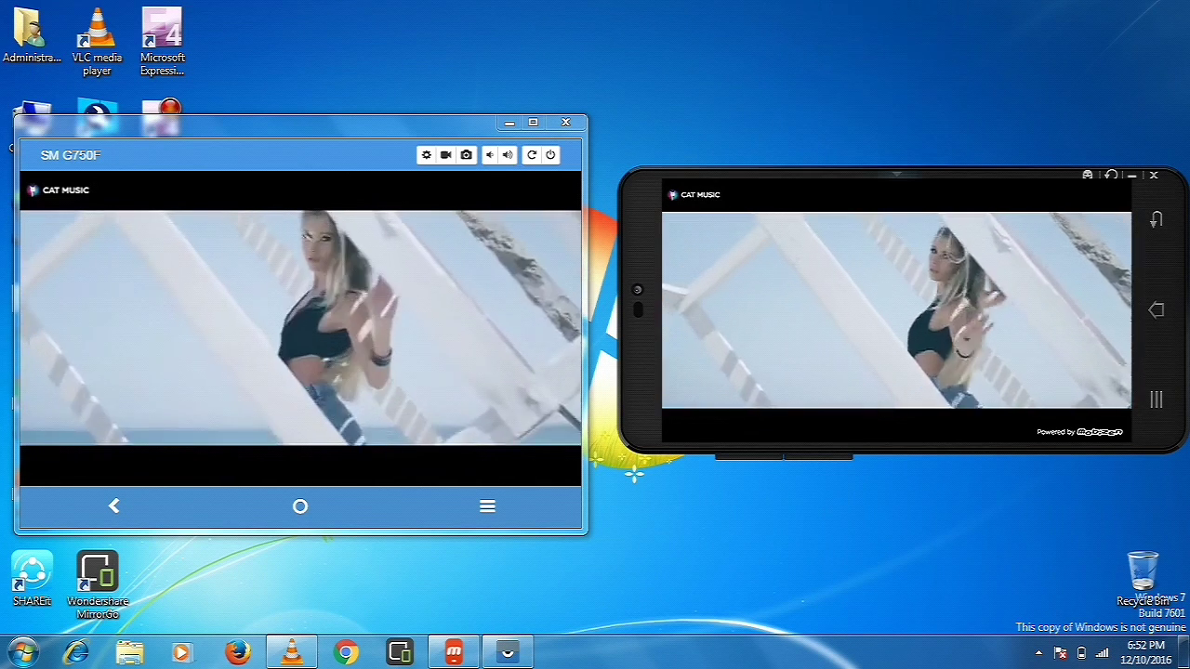
right_click(802, 49)
left_click(849, 97)
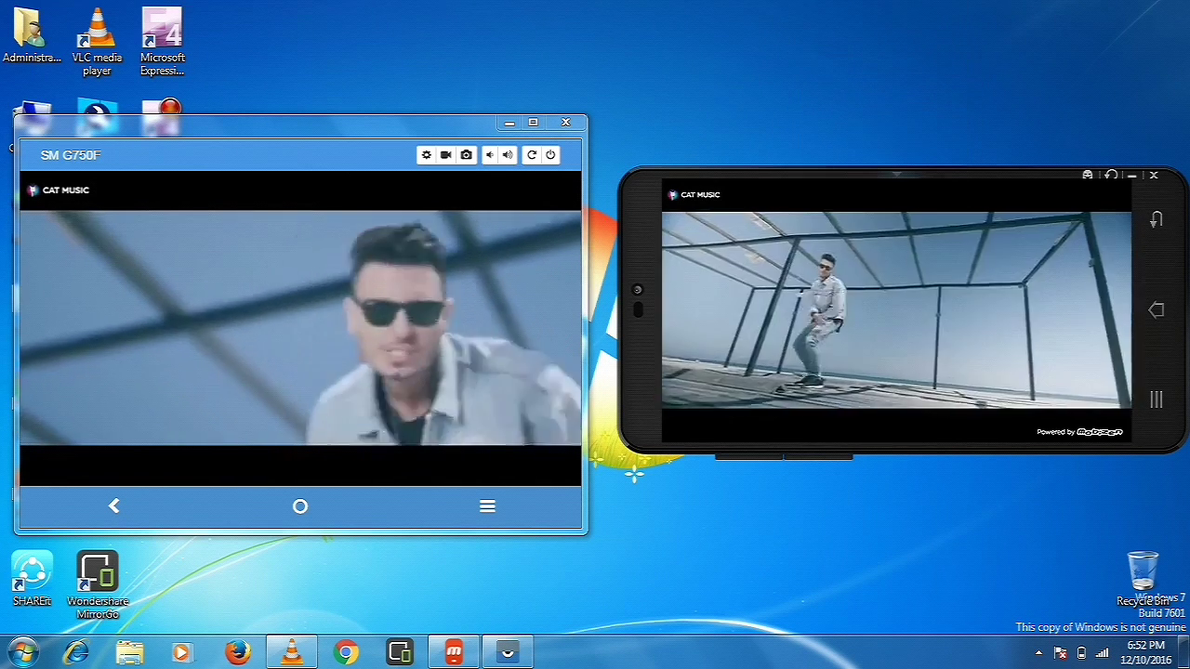
right_click(808, 66)
left_click(837, 114)
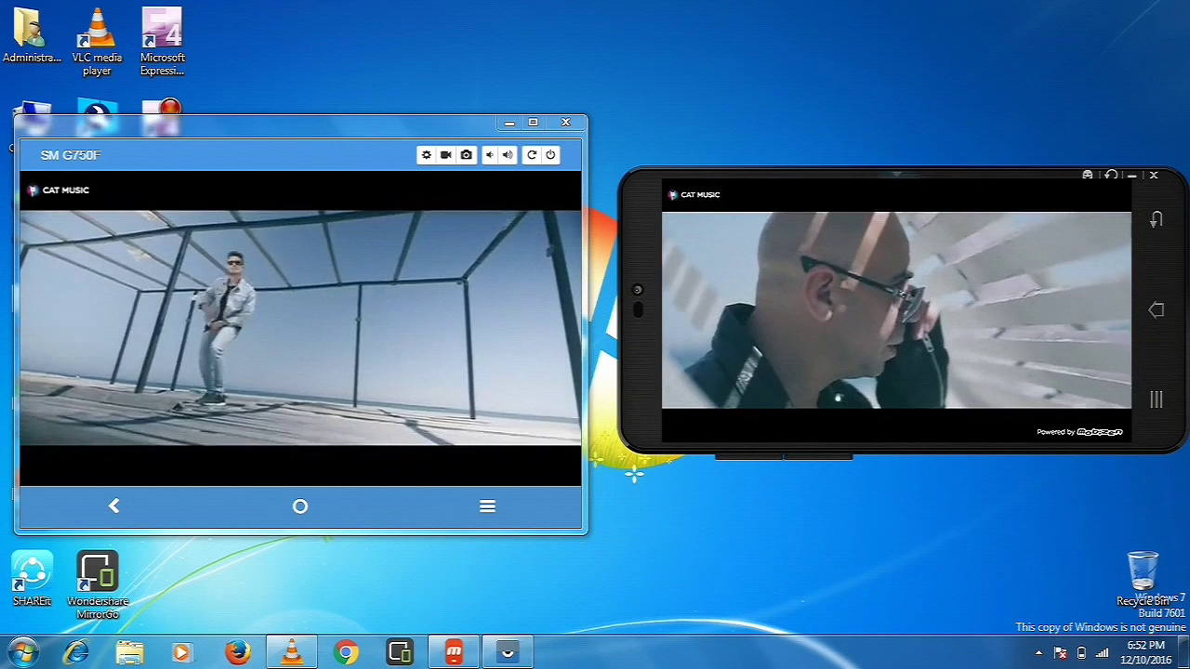
right_click(781, 29)
key("Escape")
key("Escape")
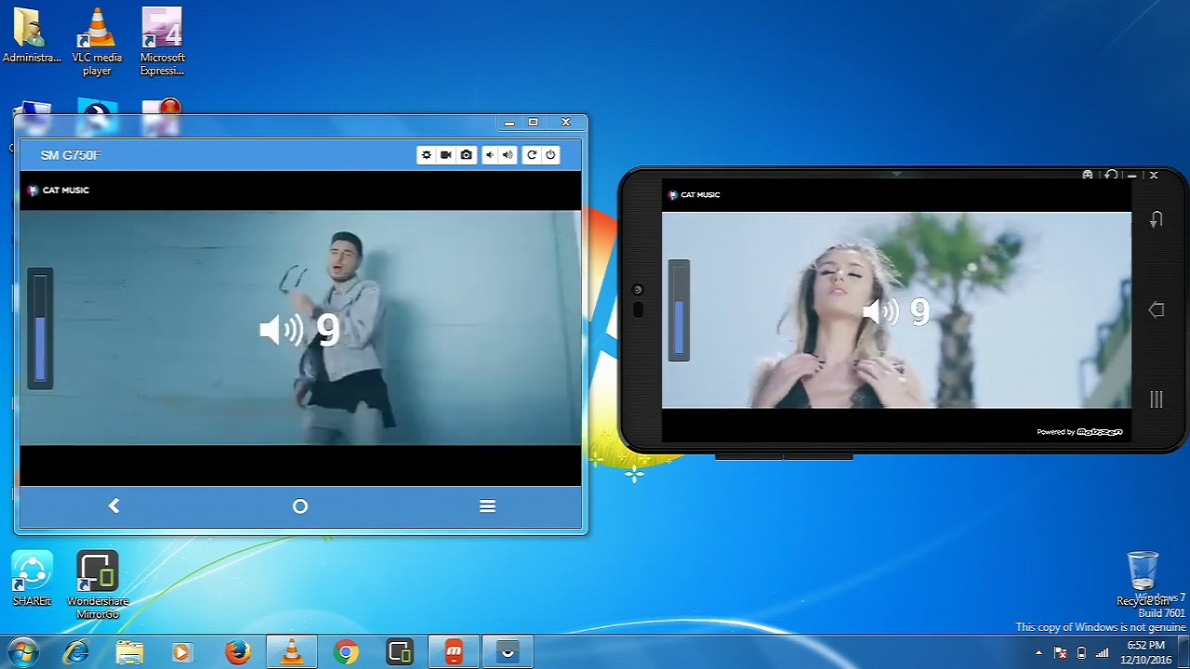
right_click(809, 80)
left_click(841, 125)
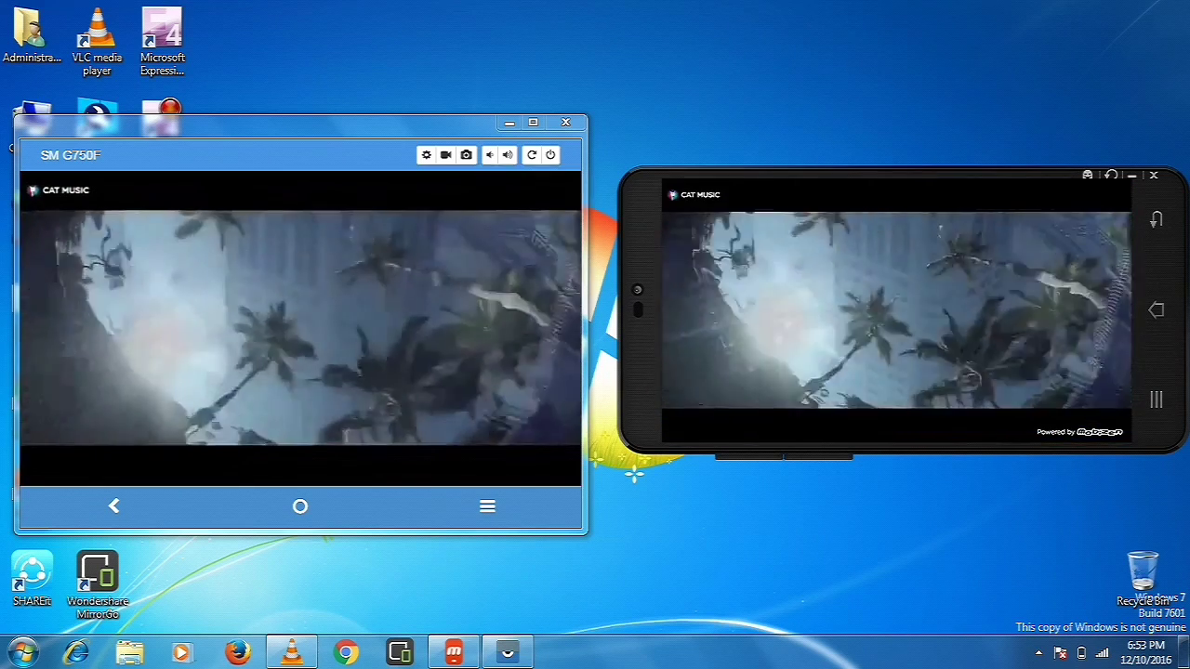
right_click(753, 4)
left_click(790, 49)
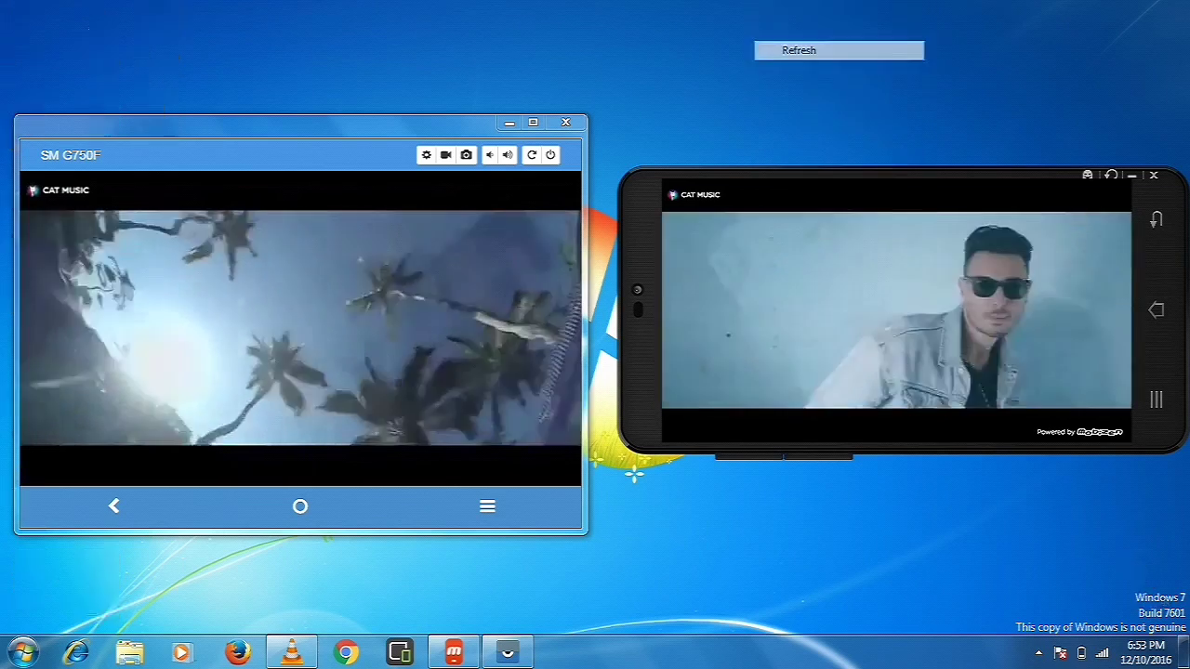